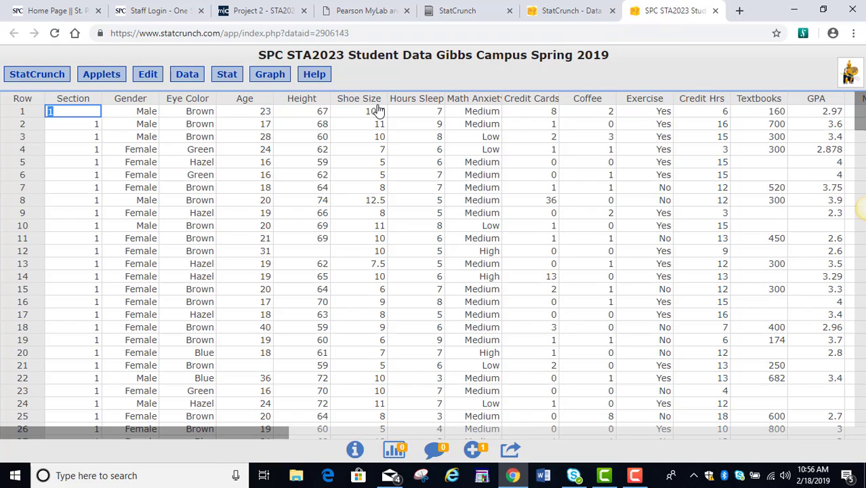
Start a pie chart from raw data and select the Section column
{"action": "left_click", "coordinate": [274, 79]}
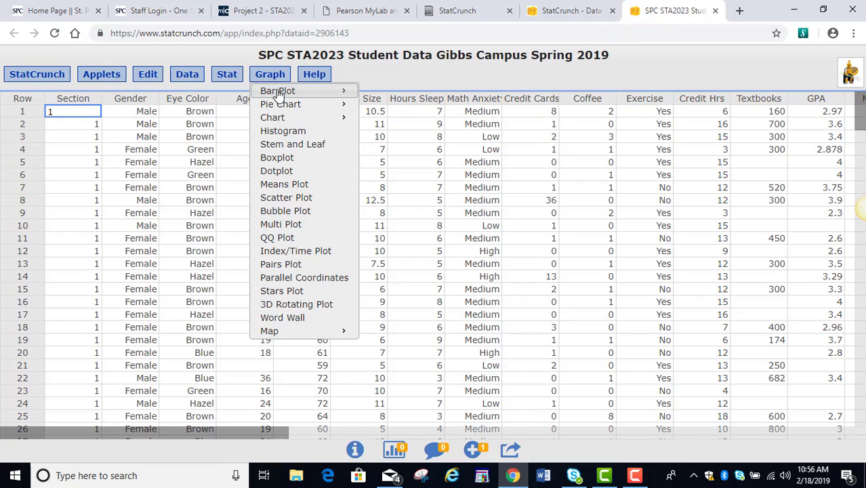
{"action": "mouse_move", "coordinate": [283, 111]}
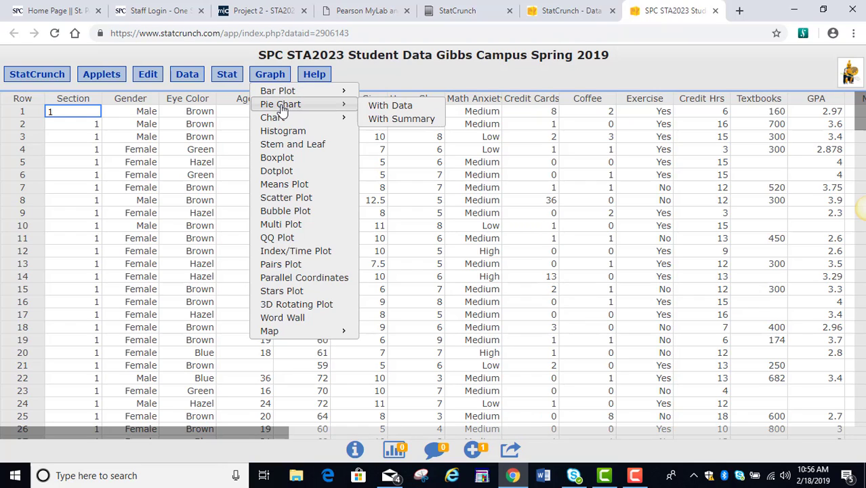
{"action": "left_click", "coordinate": [388, 107]}
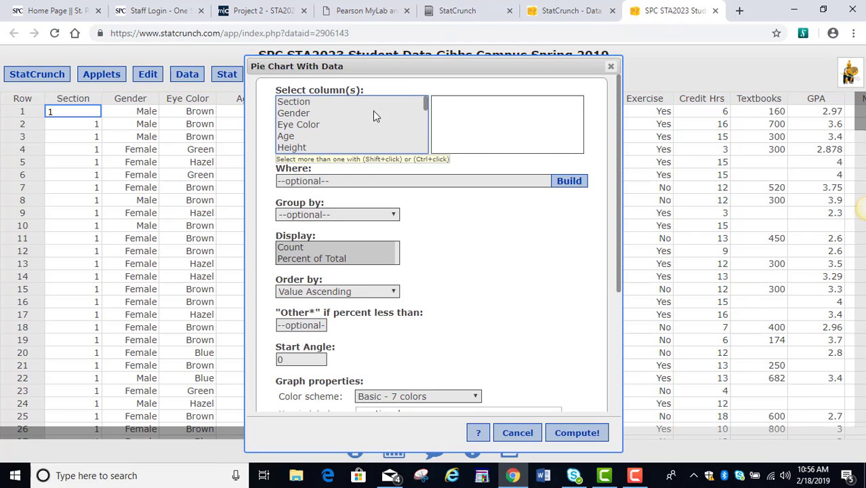
{"action": "left_click", "coordinate": [318, 113]}
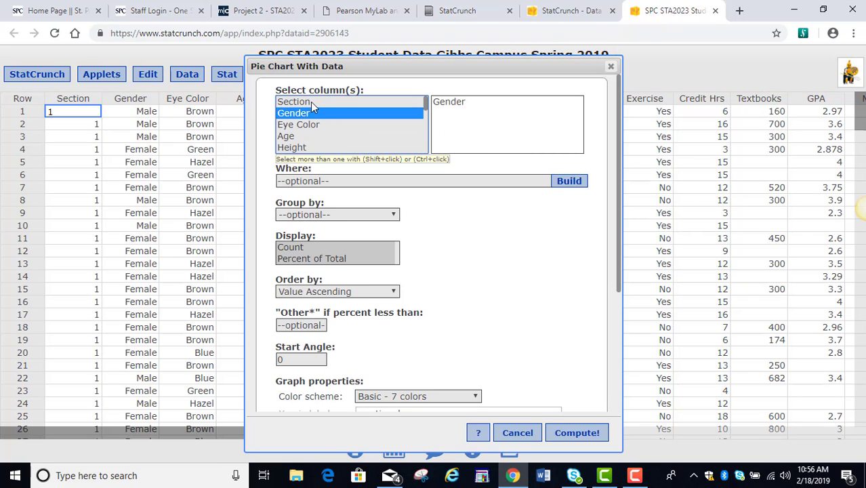
{"action": "left_click", "coordinate": [310, 101]}
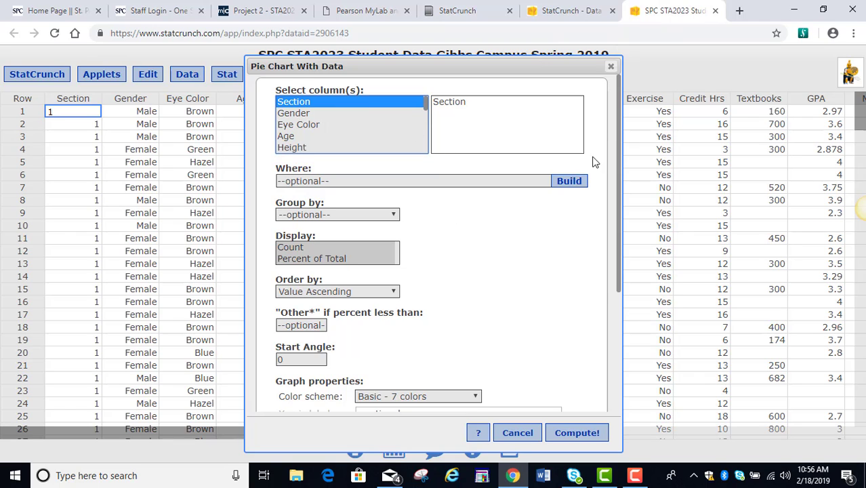
{"action": "left_click_drag", "start_coordinate": [618, 124], "coordinate": [575, 251]}
Title the pie chart 'Display of Sections', use Alternate - 7 colors, and compute it
{"action": "left_click", "coordinate": [401, 262]}
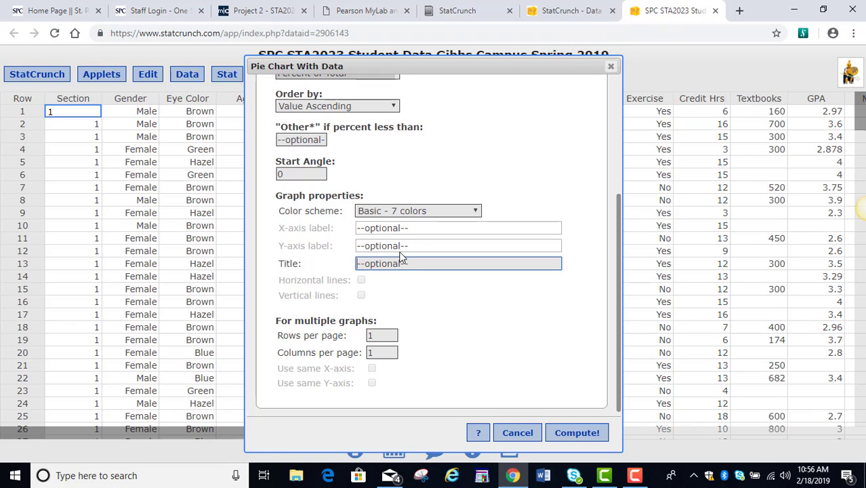
{"action": "type", "text": "Display of Sections"}
{"action": "left_click", "coordinate": [417, 213]}
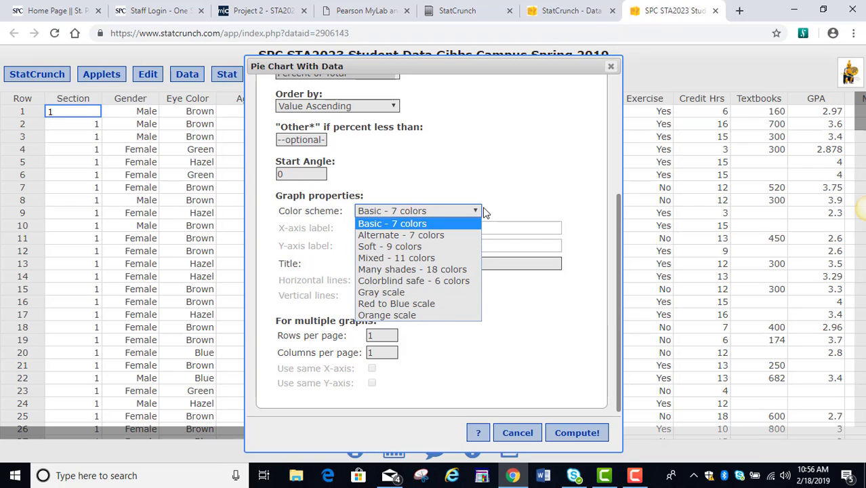
{"action": "left_click", "coordinate": [416, 235]}
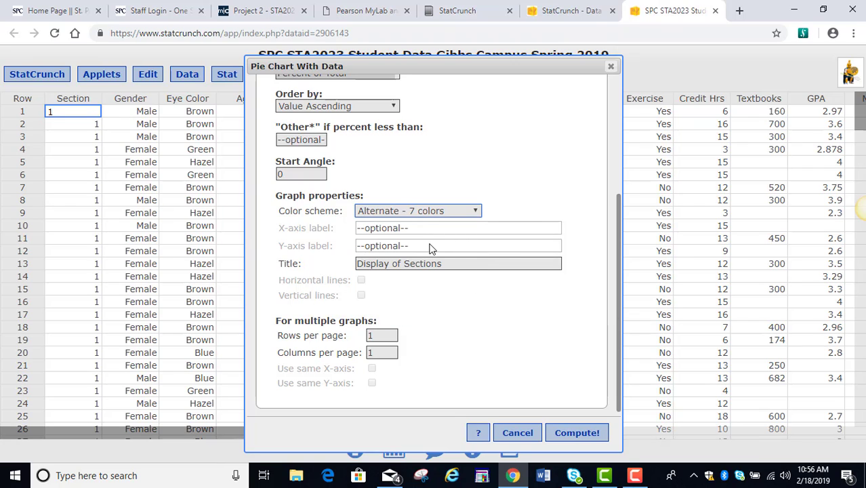
{"action": "left_click", "coordinate": [573, 432]}
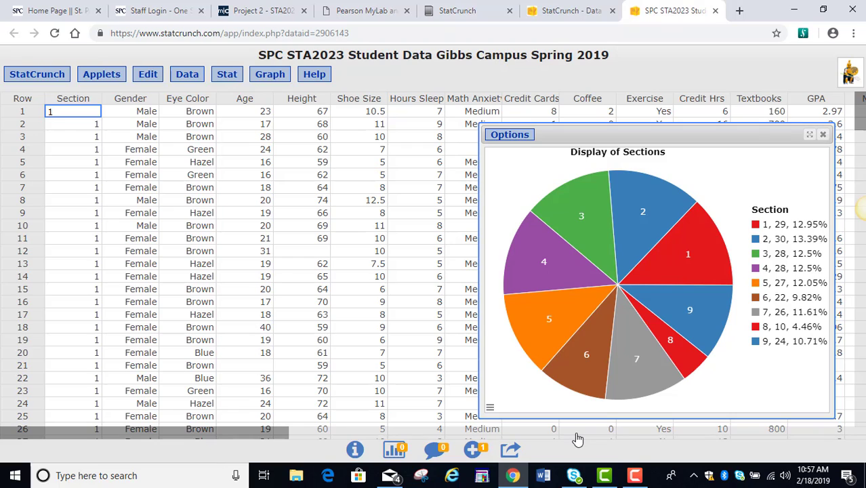
Edit the Section pie chart to use the Soft - 9 colors scheme and redraw it
{"action": "left_click", "coordinate": [515, 138]}
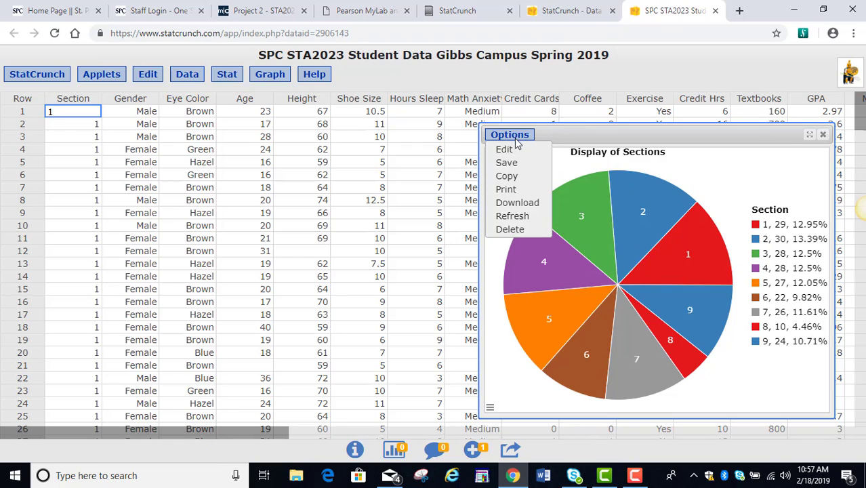
{"action": "left_click", "coordinate": [506, 149]}
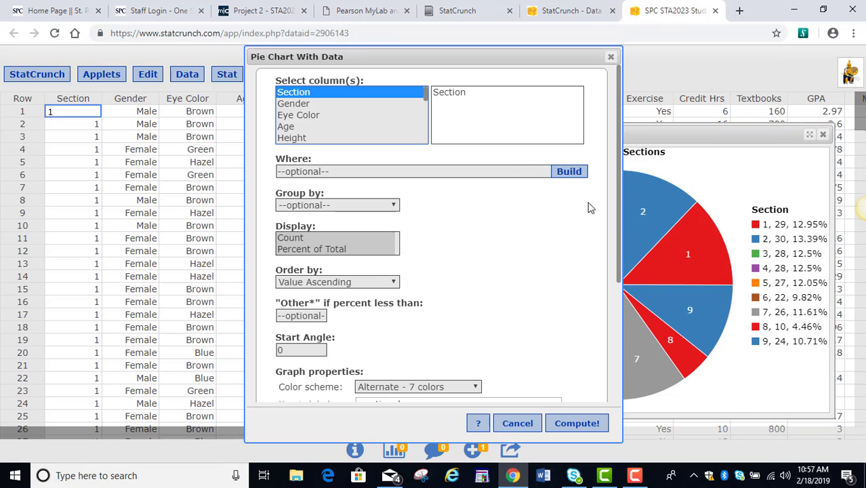
{"action": "left_click", "coordinate": [429, 387]}
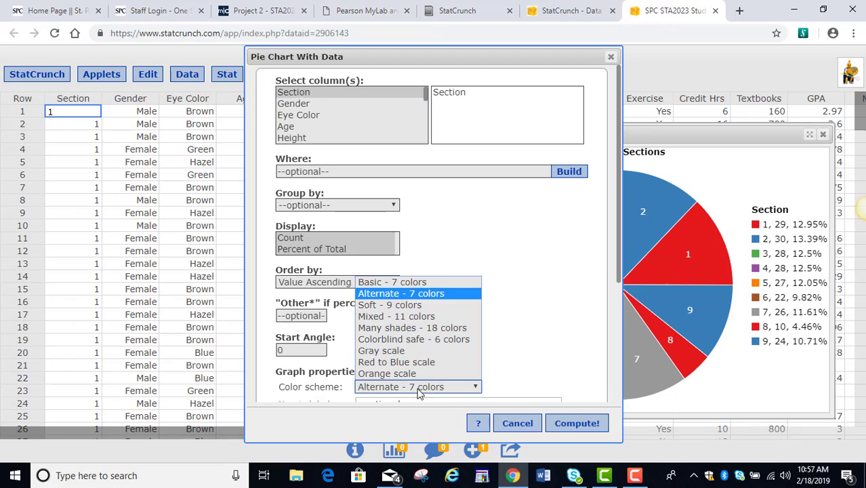
{"action": "left_click", "coordinate": [405, 309]}
{"action": "left_click", "coordinate": [569, 426]}
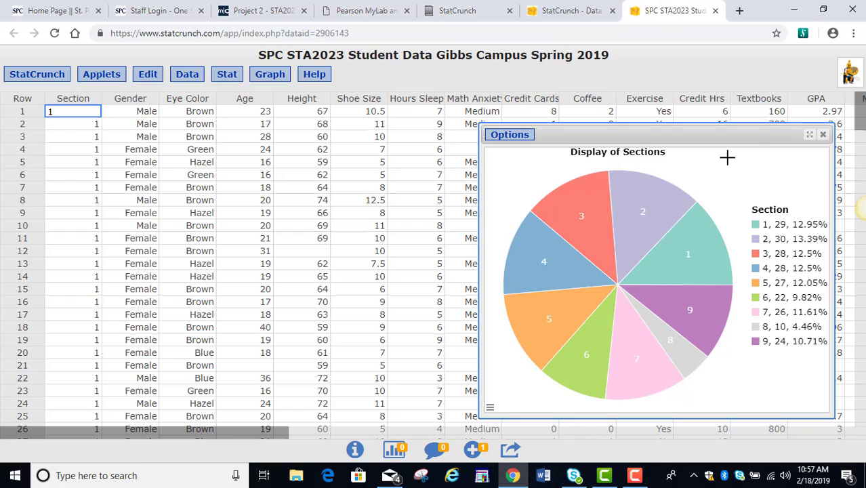
Copy the Display of Sections pie chart as an image and launch Word
{"action": "left_click_drag", "start_coordinate": [628, 137], "coordinate": [373, 115]}
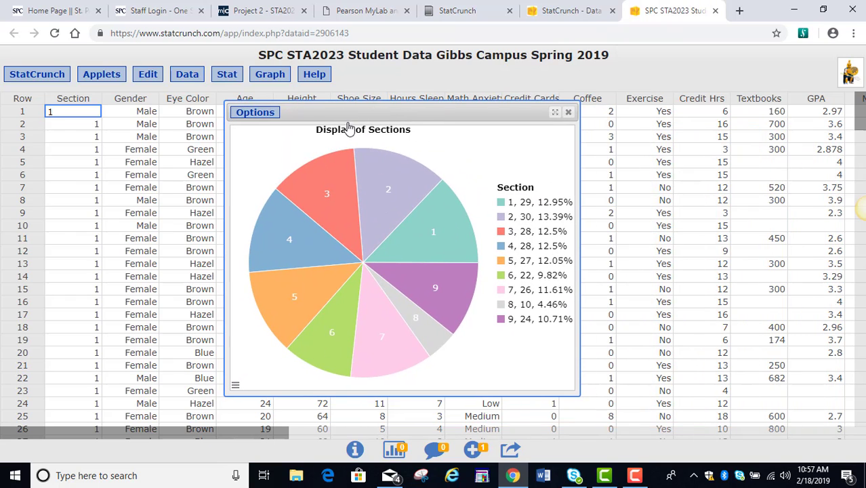
{"action": "left_click", "coordinate": [252, 114]}
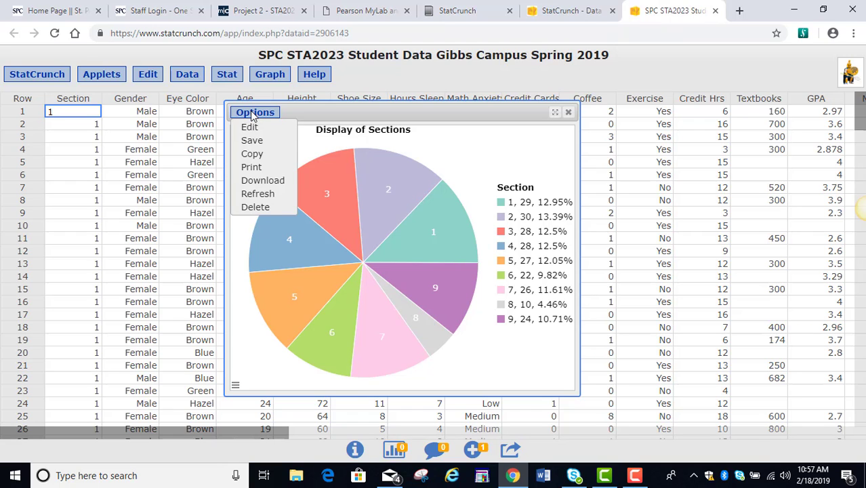
{"action": "left_click", "coordinate": [255, 155]}
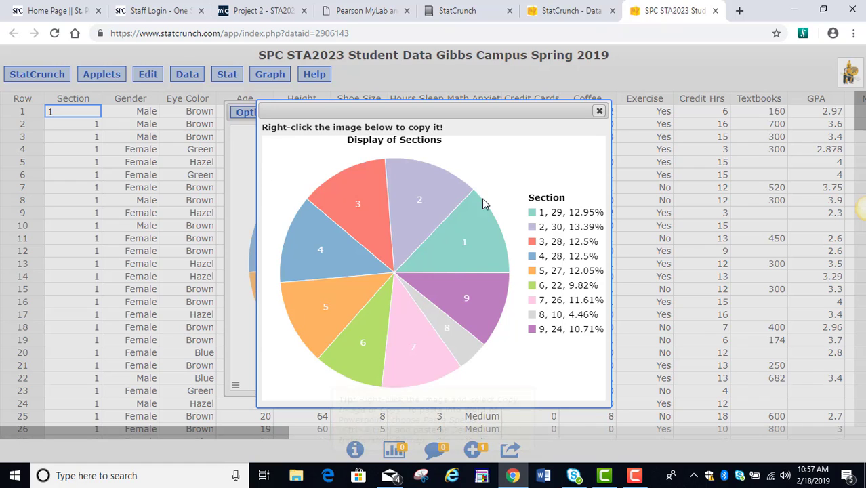
{"action": "right_click", "coordinate": [493, 147]}
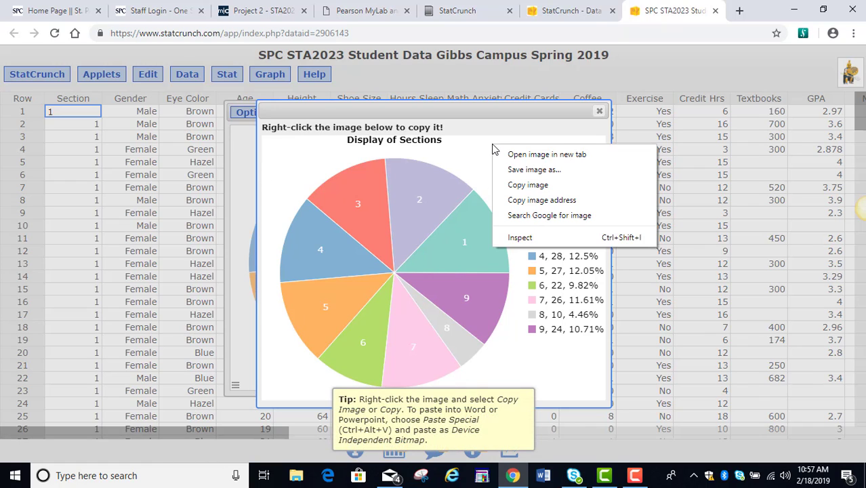
{"action": "left_click", "coordinate": [518, 186]}
{"action": "left_click", "coordinate": [543, 475]}
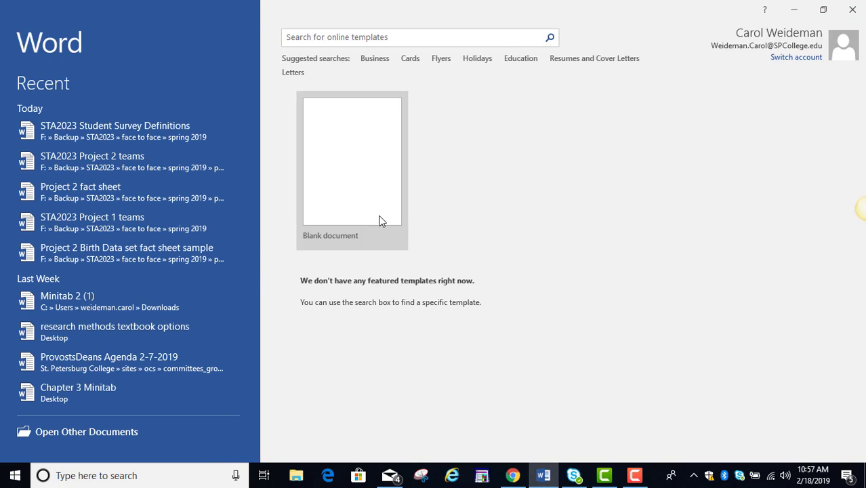
Paste the pie chart into a new blank document and shrink it to about two-thirds size
{"action": "left_click", "coordinate": [374, 212]}
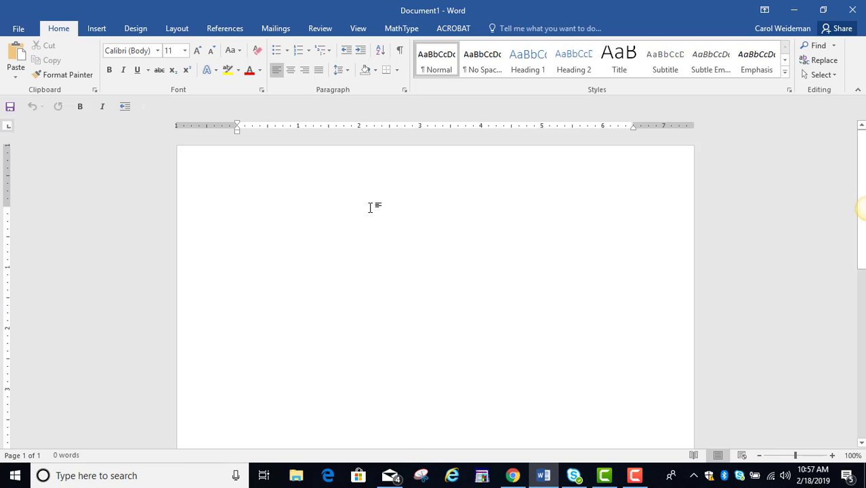
{"action": "right_click", "coordinate": [371, 207]}
{"action": "left_click", "coordinate": [396, 263]}
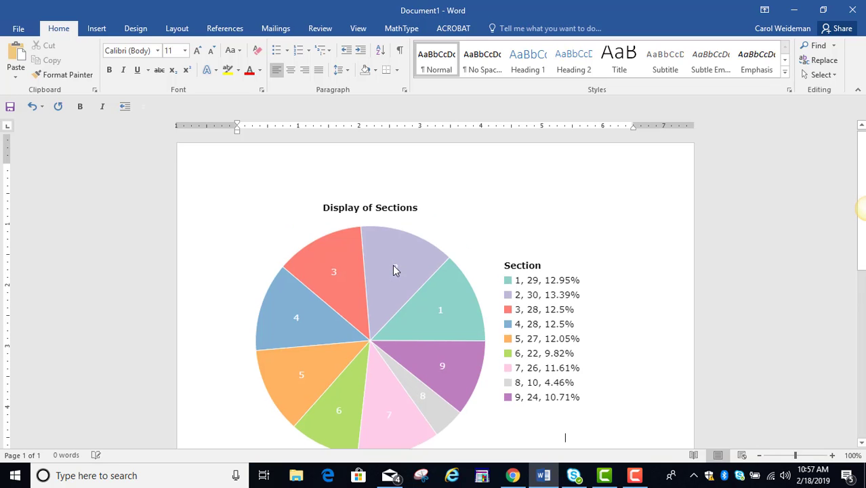
{"action": "left_click", "coordinate": [393, 267]}
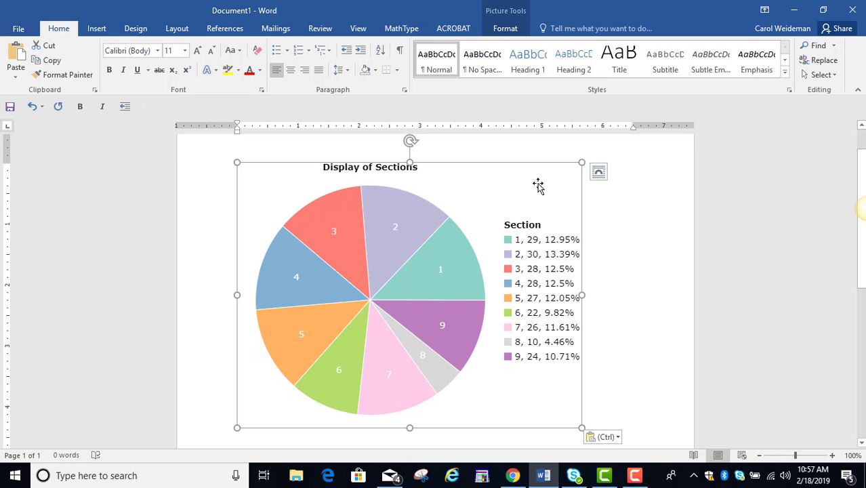
{"action": "left_click_drag", "start_coordinate": [581, 161], "coordinate": [368, 236]}
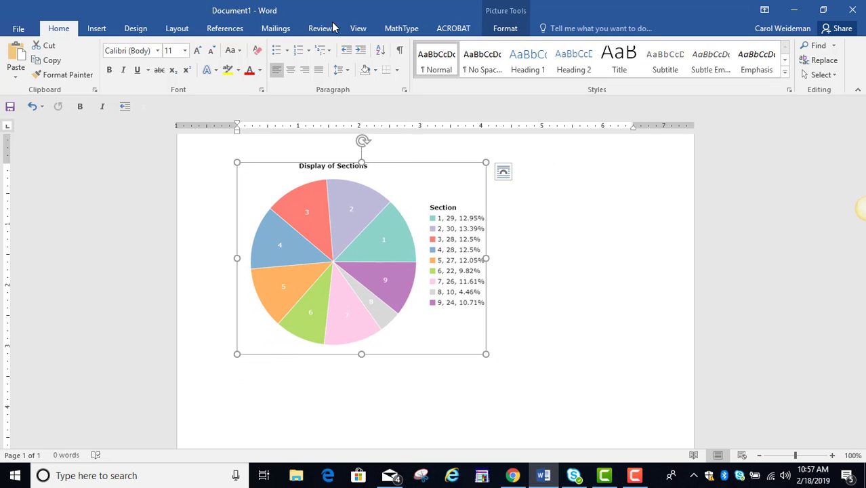
{"action": "left_click", "coordinate": [176, 31]}
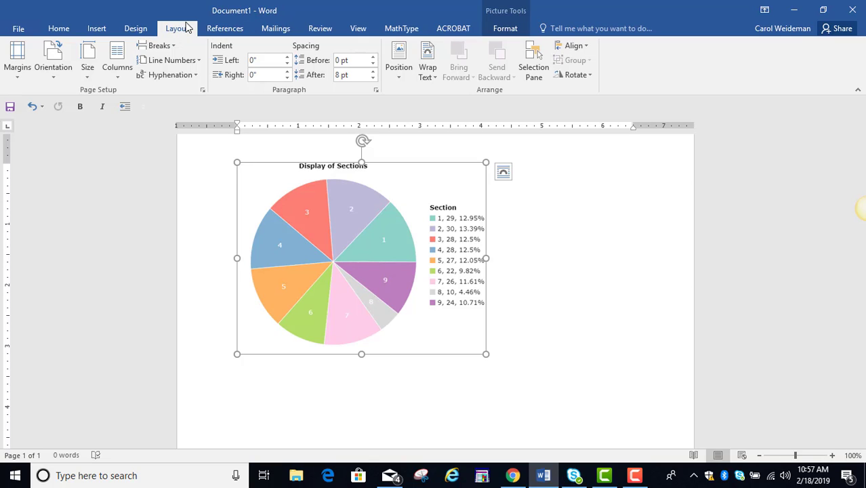
Set the pie chart's text wrapping to In front of text and nudge it toward the page centre
{"action": "left_click", "coordinate": [400, 68]}
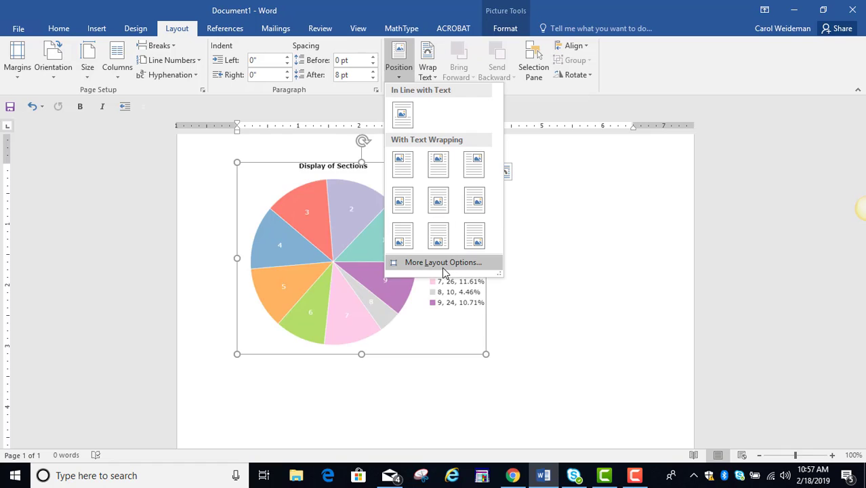
{"action": "left_click", "coordinate": [444, 268]}
{"action": "left_click", "coordinate": [355, 108]}
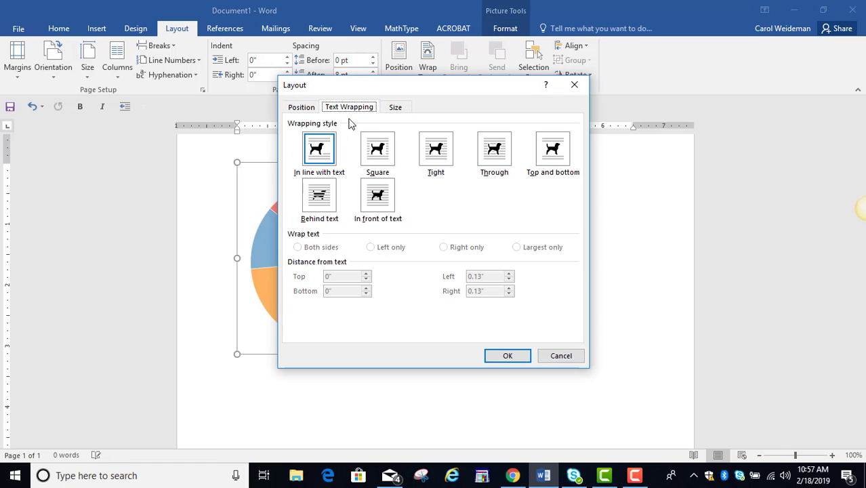
{"action": "left_click", "coordinate": [378, 198]}
{"action": "left_click", "coordinate": [507, 355]}
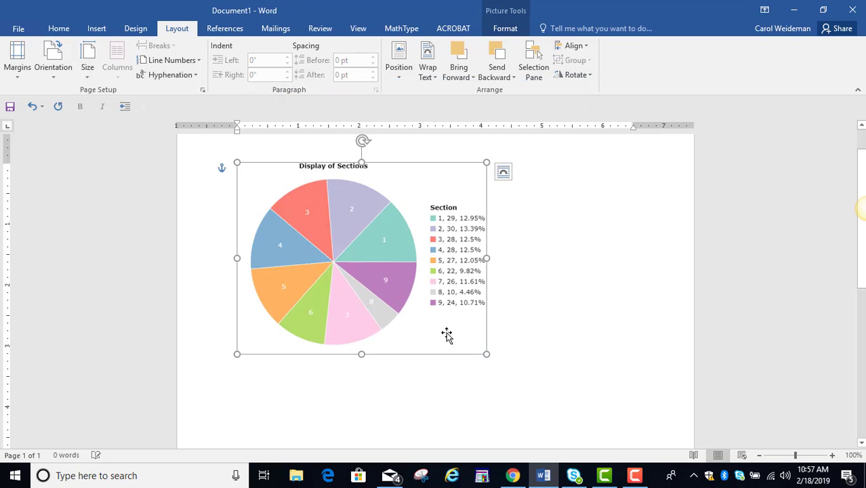
{"action": "mouse_move", "coordinate": [447, 334]}
{"action": "left_mouse_down"}
{"action": "mouse_move", "coordinate": [467, 358]}
{"action": "mouse_move", "coordinate": [595, 366]}
{"action": "mouse_move", "coordinate": [467, 421]}
{"action": "mouse_move", "coordinate": [488, 312]}
{"action": "mouse_move", "coordinate": [465, 351]}
{"action": "mouse_move", "coordinate": [449, 332]}
{"action": "left_mouse_up"}
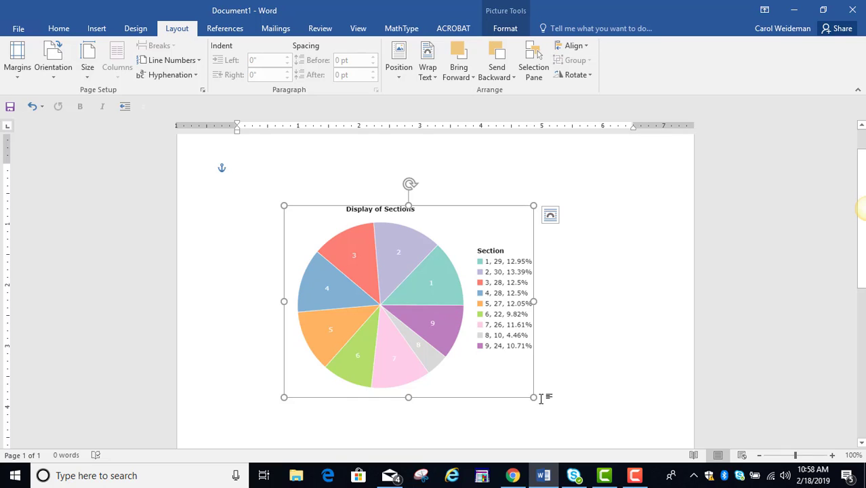
Back in StatCrunch, close the pie chart copy popup and the pie chart window
{"action": "left_click", "coordinate": [508, 481]}
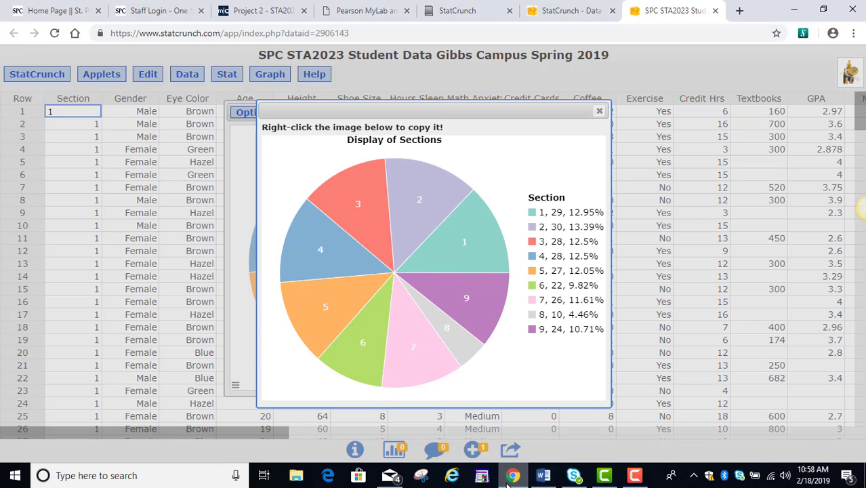
{"action": "left_click", "coordinate": [600, 112]}
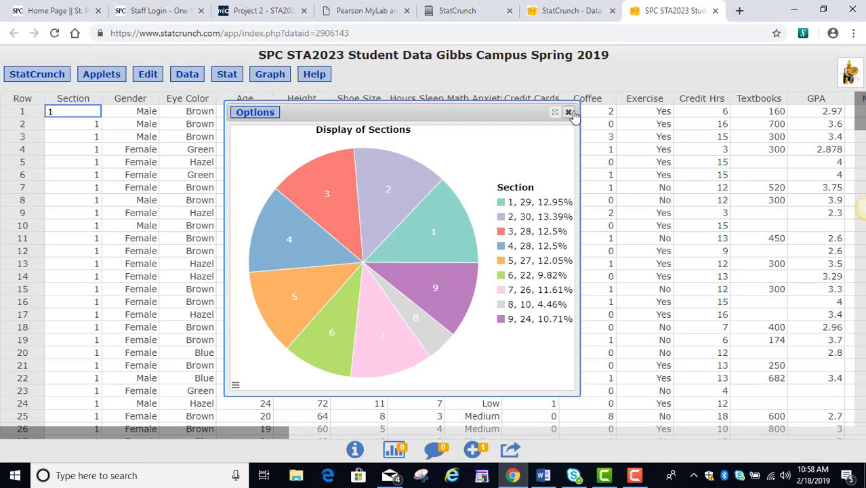
{"action": "left_click", "coordinate": [568, 112]}
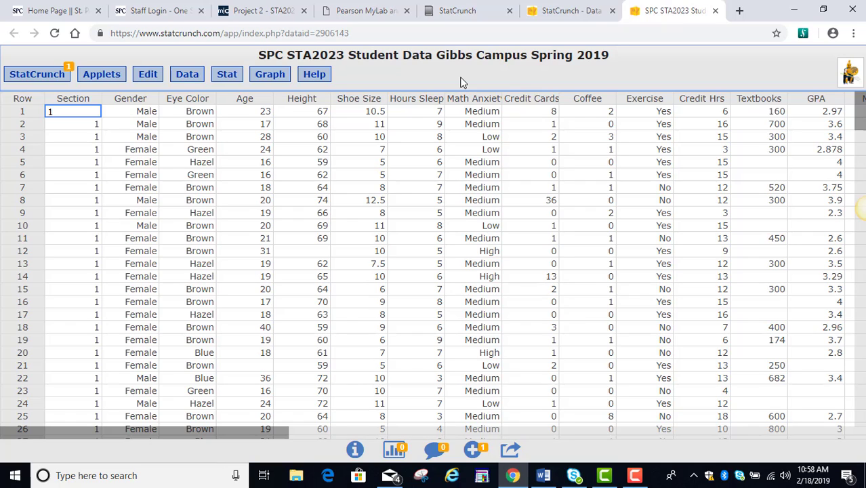
Start a boxplot of the Age column grouped by Section
{"action": "left_click", "coordinate": [270, 76]}
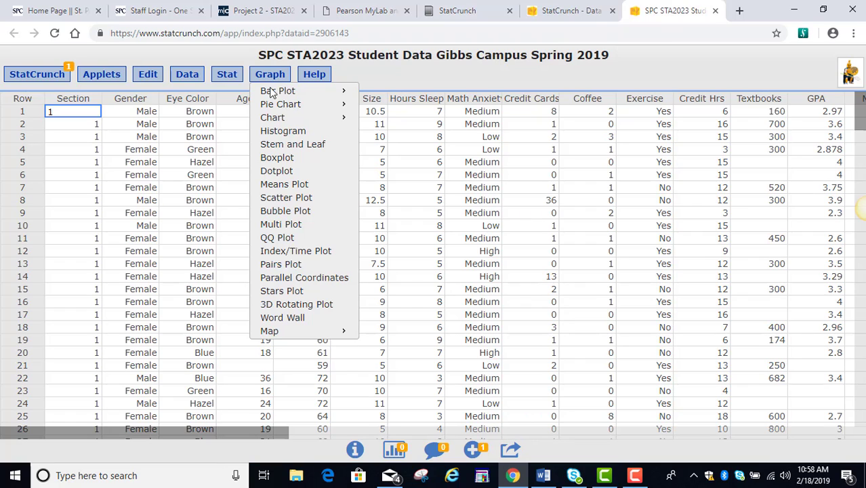
{"action": "left_click", "coordinate": [274, 163]}
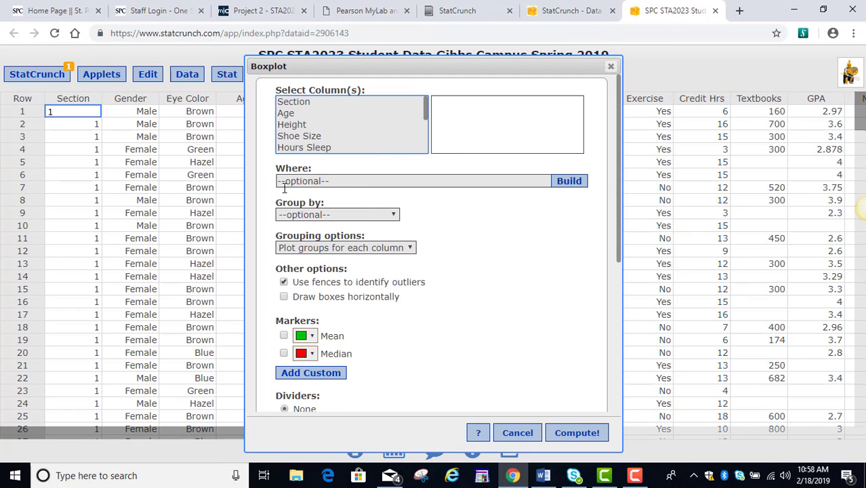
{"action": "left_click", "coordinate": [303, 103]}
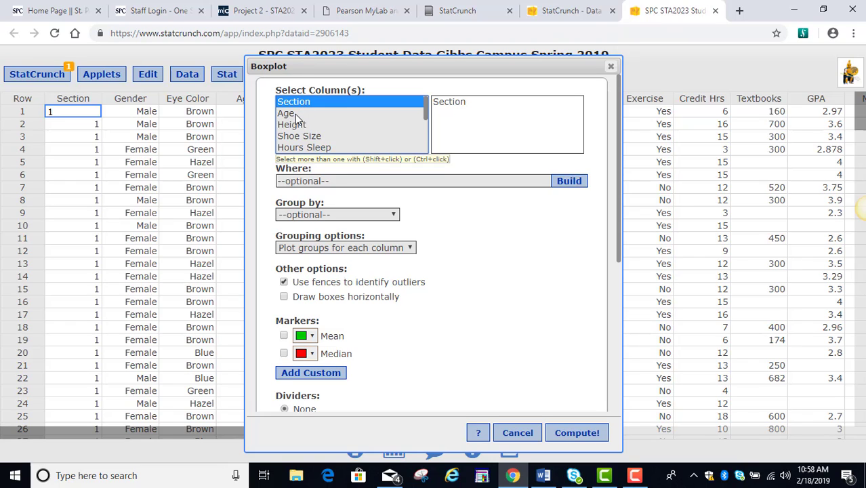
{"action": "left_click", "coordinate": [288, 114]}
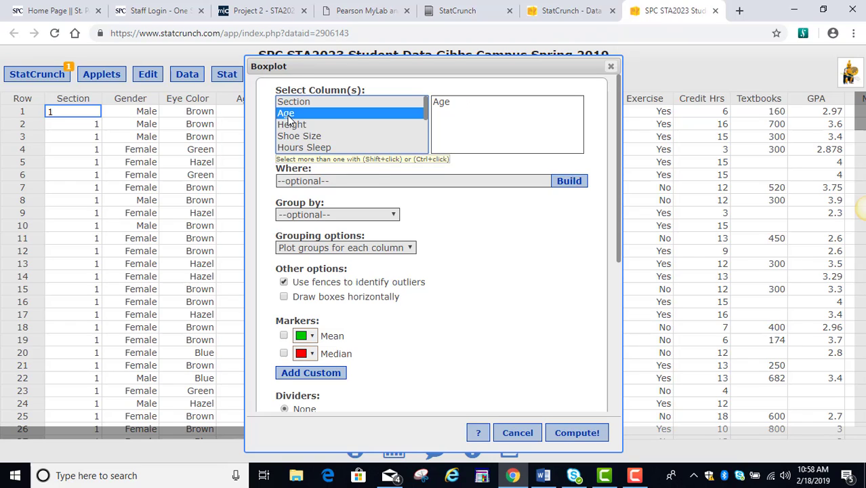
{"action": "left_click", "coordinate": [331, 215]}
{"action": "left_click", "coordinate": [309, 238]}
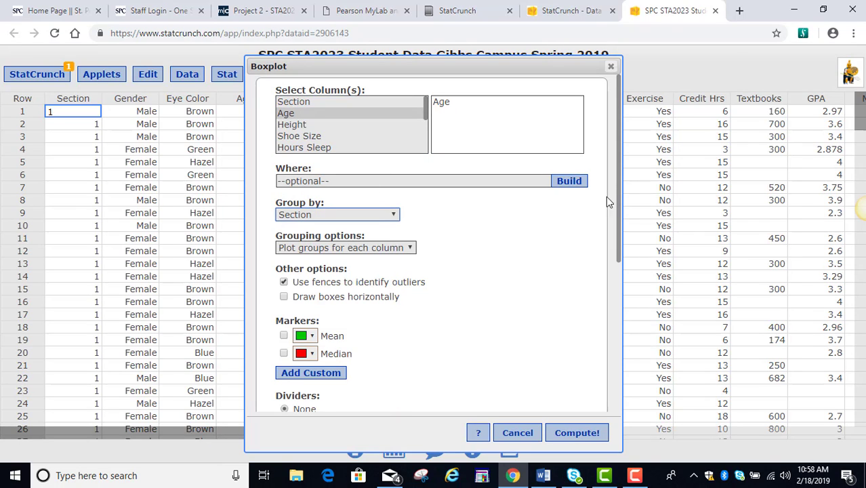
{"action": "left_click_drag", "start_coordinate": [617, 192], "coordinate": [593, 279]}
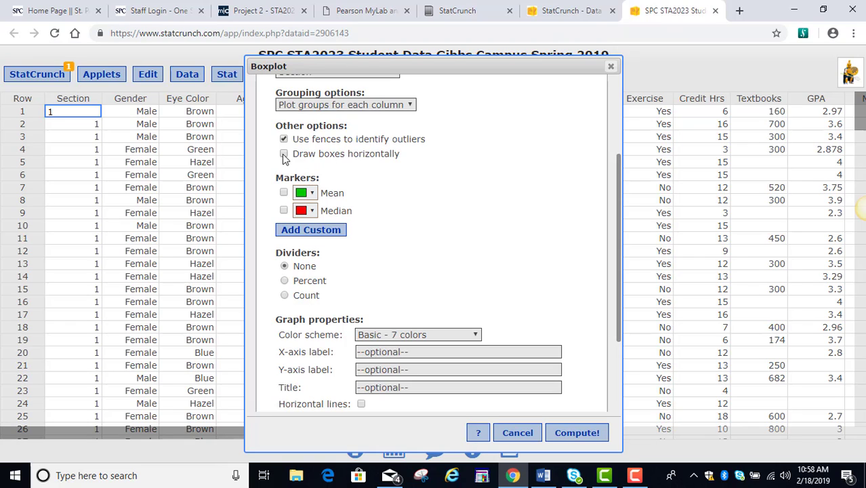
Title the horizontal boxplot 'Age by Section', compute it, and move its window left
{"action": "left_click", "coordinate": [393, 387]}
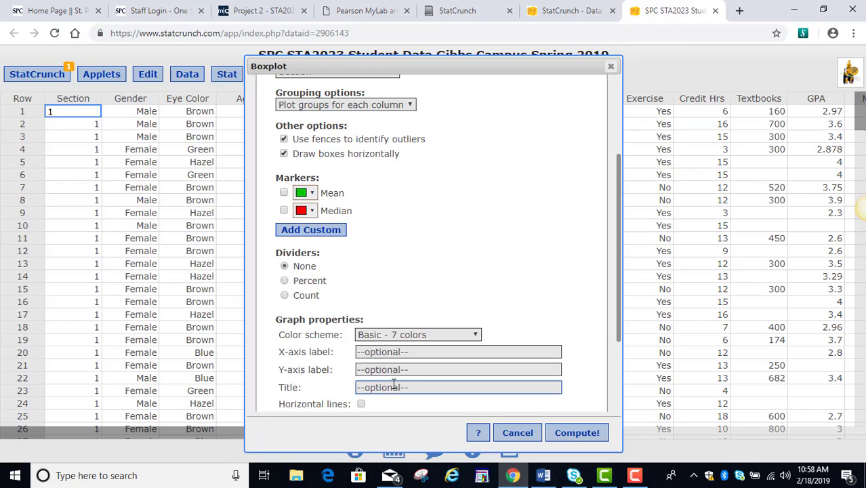
{"action": "type", "text": "Age by Section"}
{"action": "left_click", "coordinate": [573, 434]}
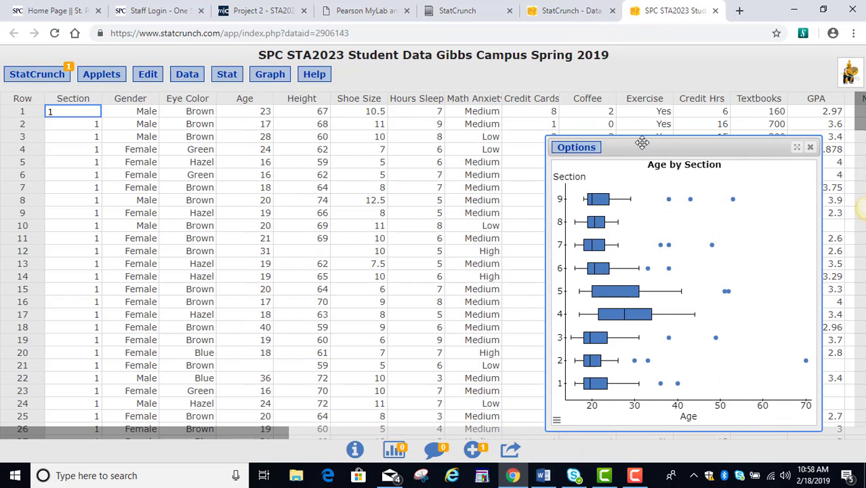
{"action": "left_click_drag", "start_coordinate": [642, 142], "coordinate": [443, 120]}
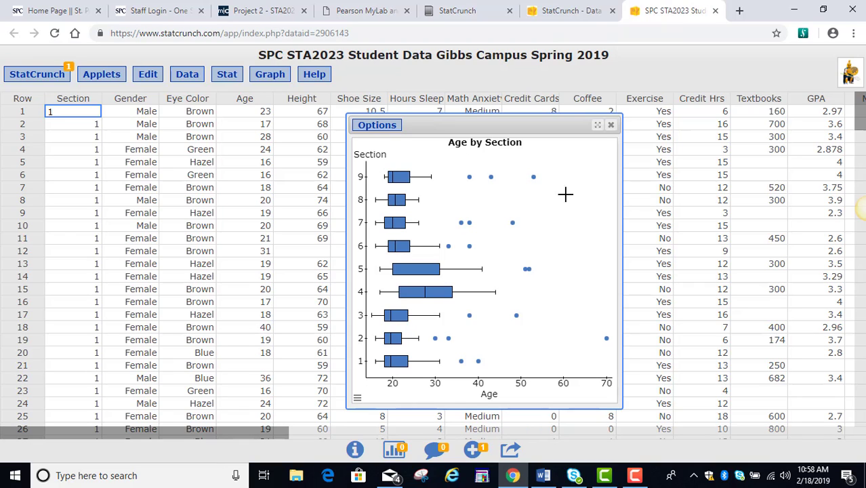
Copy the Age by Section boxplot image and put the cursor at the top of the Word page
{"action": "left_click", "coordinate": [377, 128]}
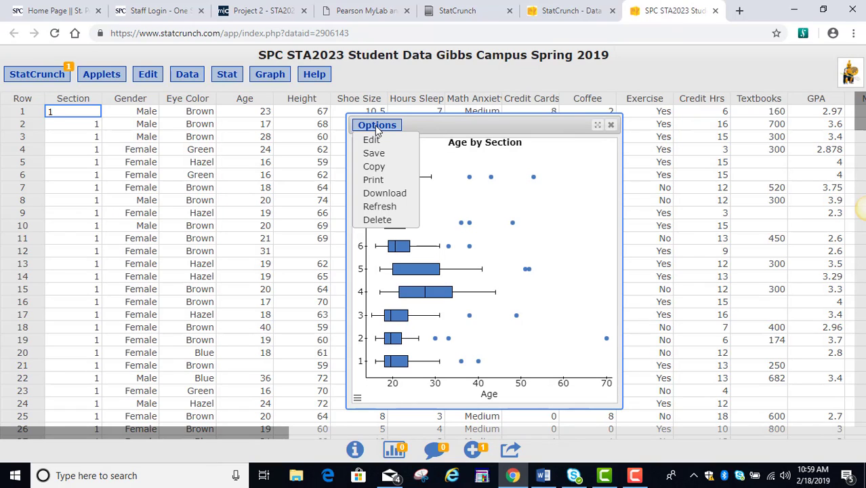
{"action": "left_click", "coordinate": [374, 166]}
{"action": "right_click", "coordinate": [441, 160]}
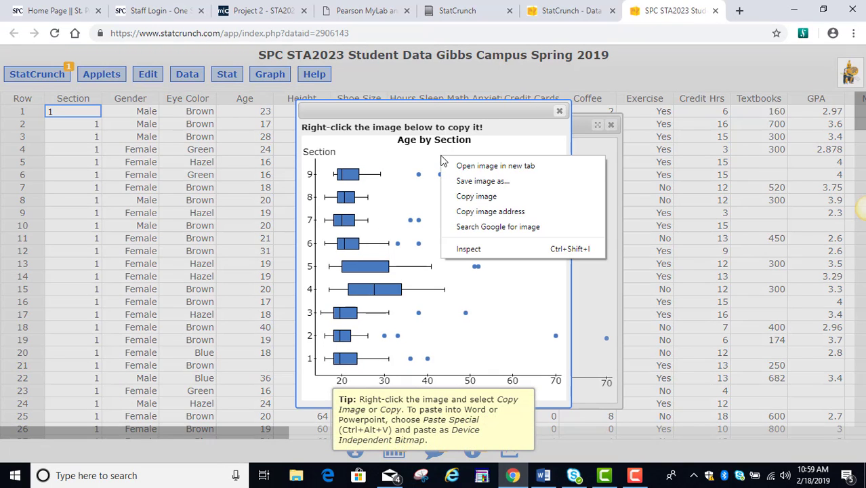
{"action": "left_click", "coordinate": [475, 203]}
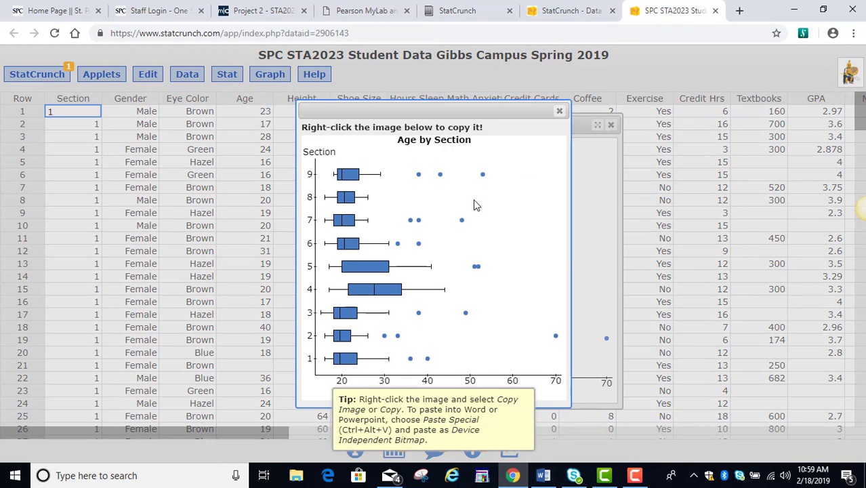
{"action": "left_click", "coordinate": [543, 475]}
{"action": "left_click", "coordinate": [569, 421]}
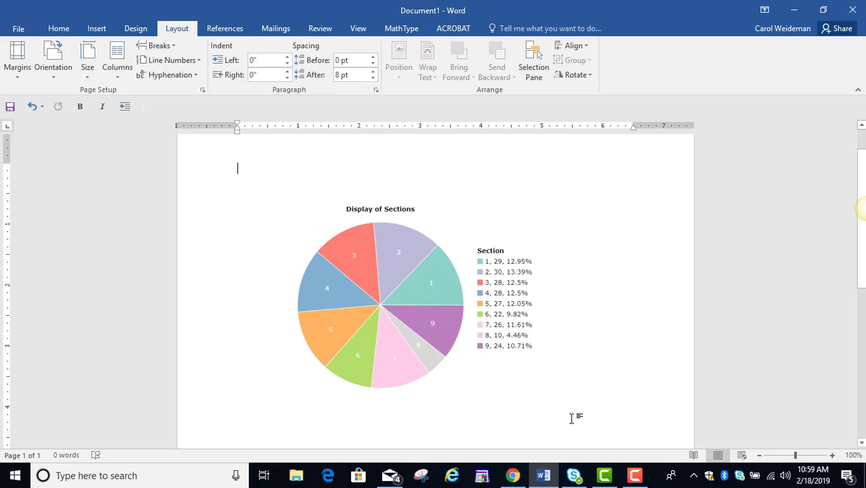
Add an empty line above the pie chart and paste the boxplot image there
{"action": "key", "text": "Return"}
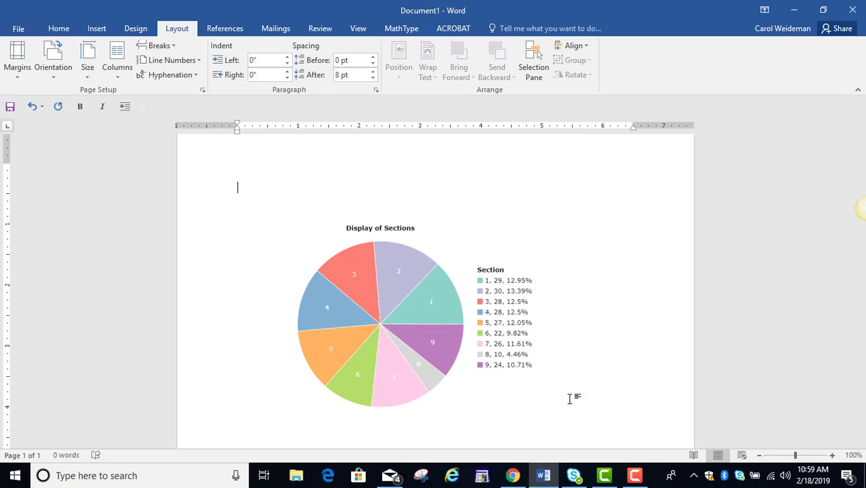
{"action": "right_click", "coordinate": [290, 183]}
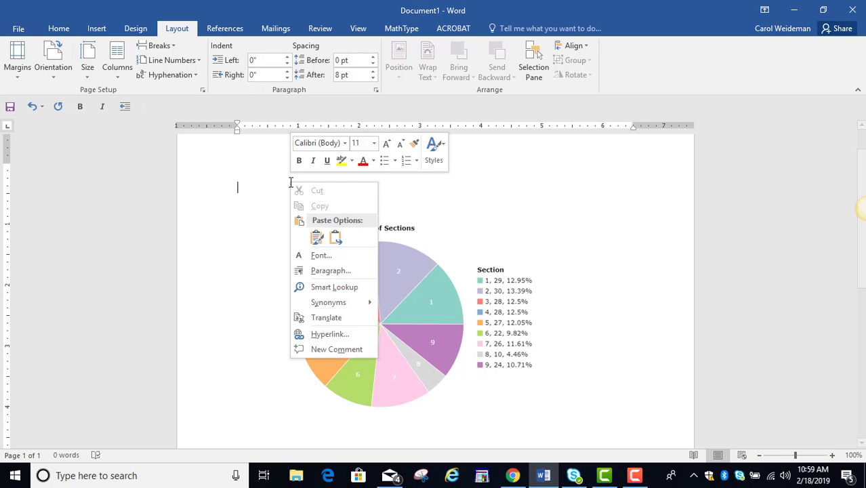
{"action": "left_click", "coordinate": [307, 234]}
{"action": "left_click", "coordinate": [269, 210]}
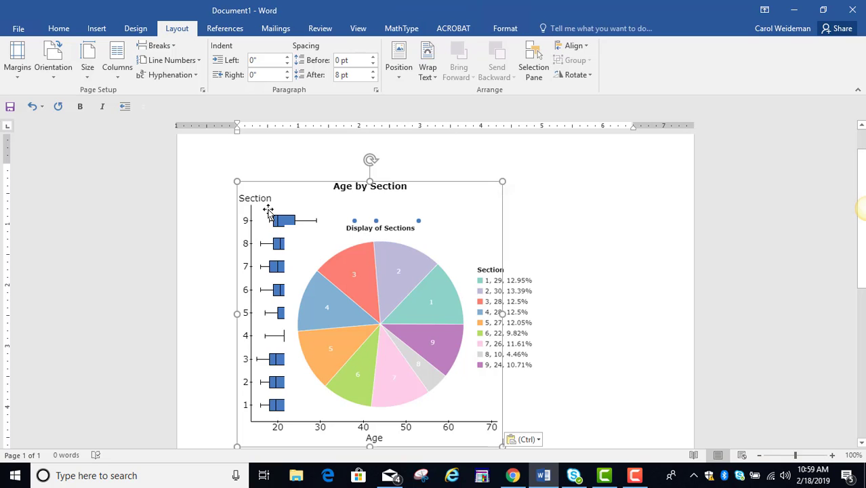
Make the boxplot float in front of text and move it right beside the pie chart
{"action": "left_click", "coordinate": [400, 72]}
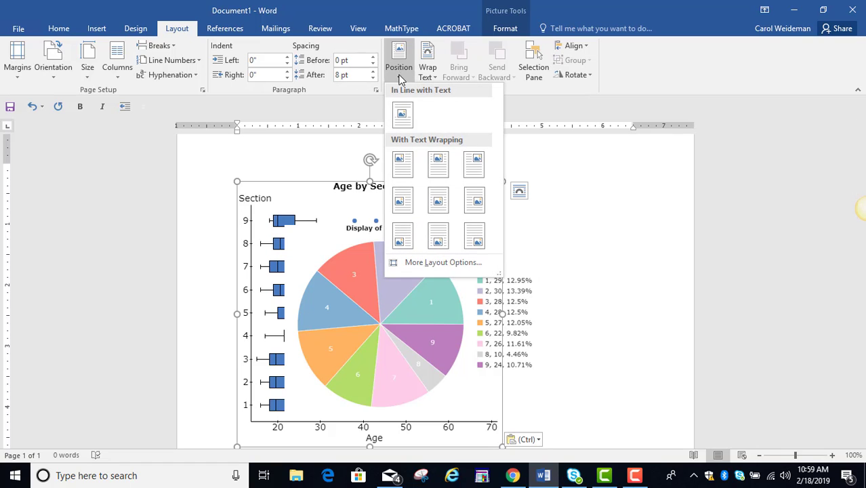
{"action": "left_click", "coordinate": [415, 265]}
{"action": "left_click", "coordinate": [357, 108]}
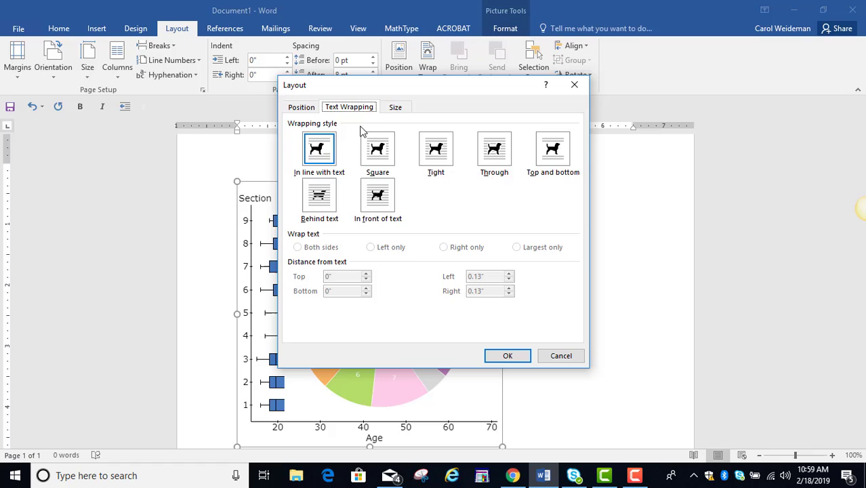
{"action": "left_click", "coordinate": [377, 196]}
{"action": "left_click", "coordinate": [508, 356]}
{"action": "left_click_drag", "start_coordinate": [354, 322], "coordinate": [495, 290]}
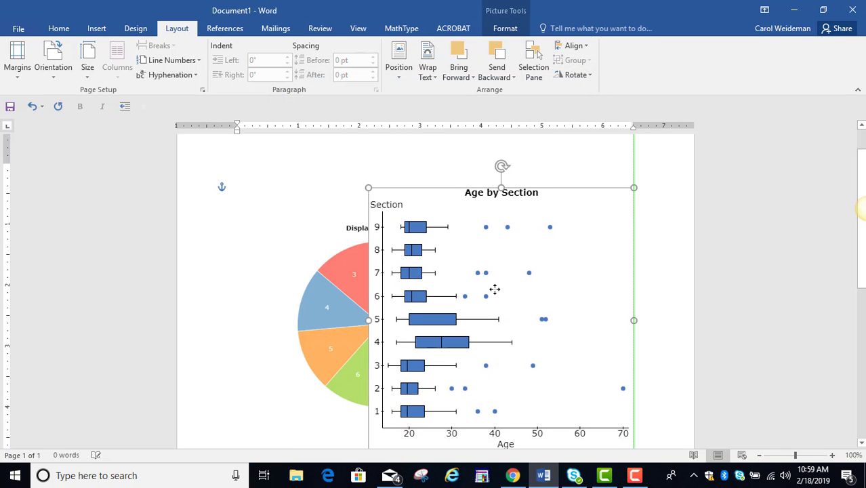
{"action": "left_click", "coordinate": [513, 475]}
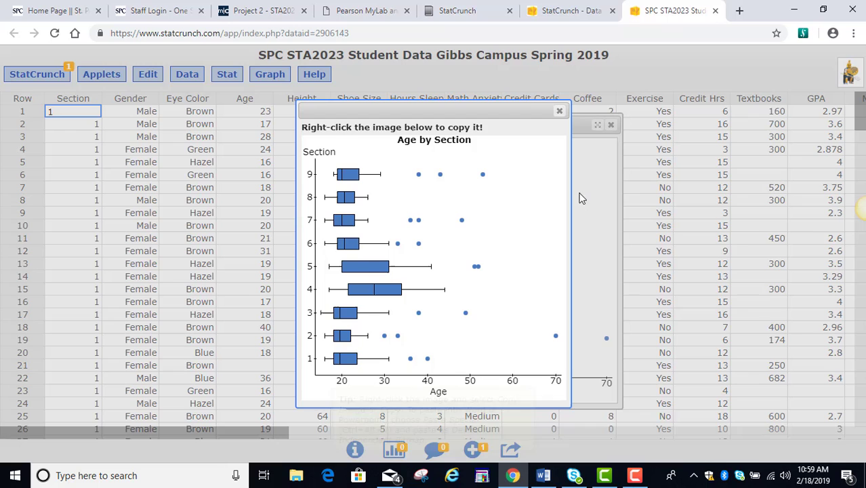
Close the boxplot windows and start Summary Stats for columns
{"action": "left_click", "coordinate": [559, 111]}
{"action": "left_click", "coordinate": [611, 125]}
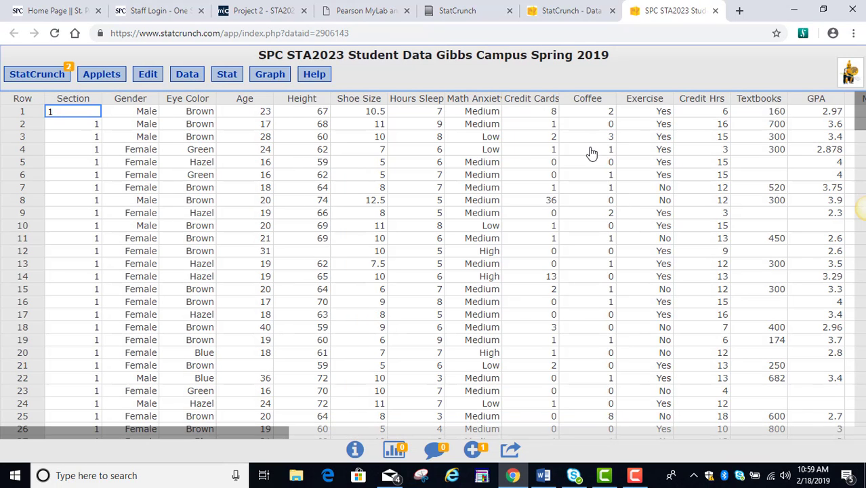
{"action": "left_click", "coordinate": [230, 80]}
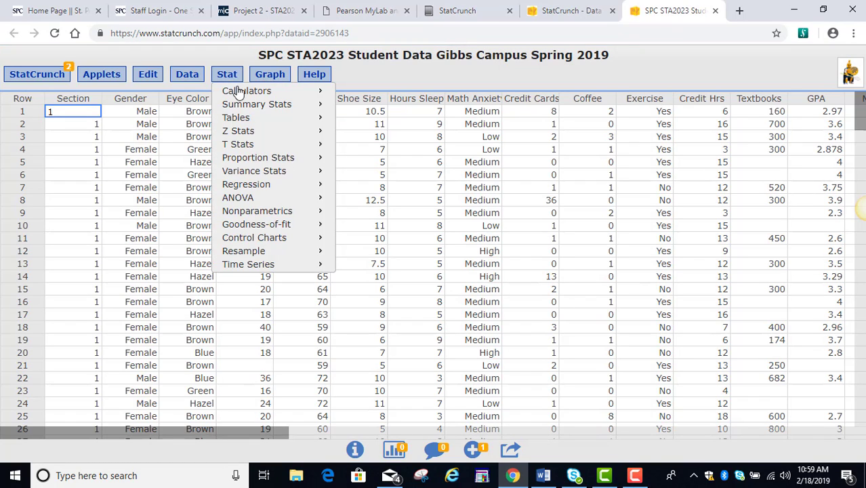
{"action": "mouse_move", "coordinate": [252, 103]}
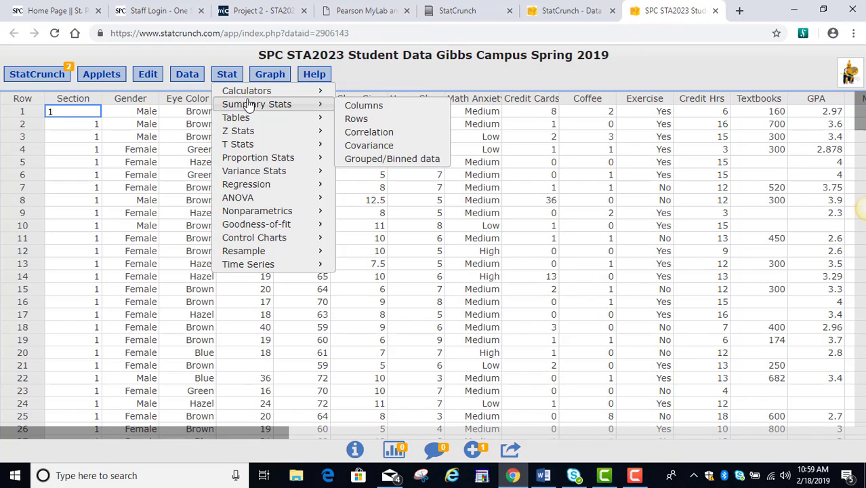
{"action": "left_click", "coordinate": [352, 109]}
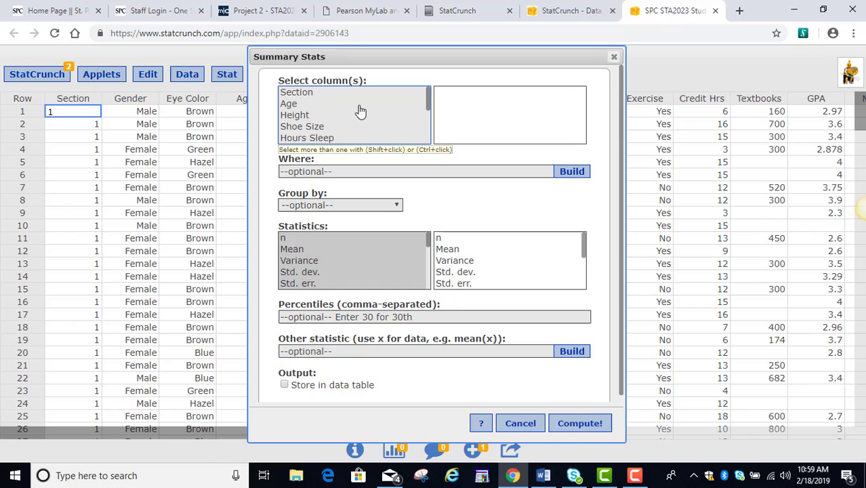
Compute the mean of Age (23.394619) and move the results window aside
{"action": "left_click", "coordinate": [300, 105]}
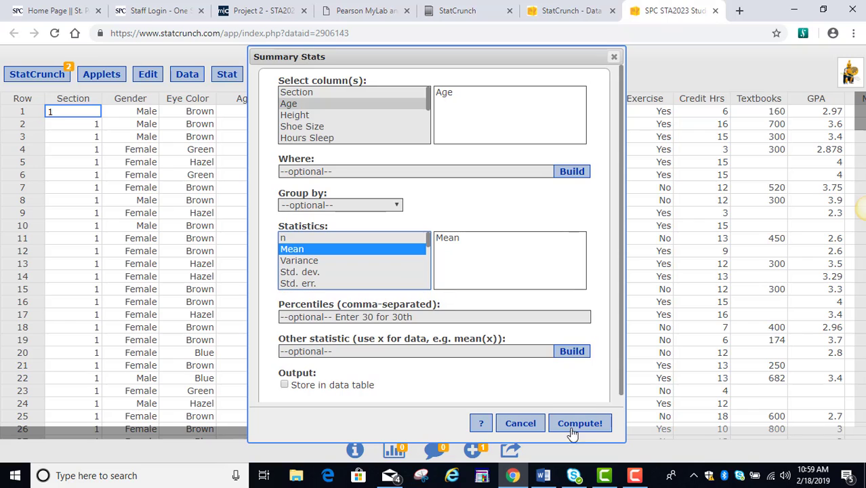
{"action": "left_click", "coordinate": [580, 424]}
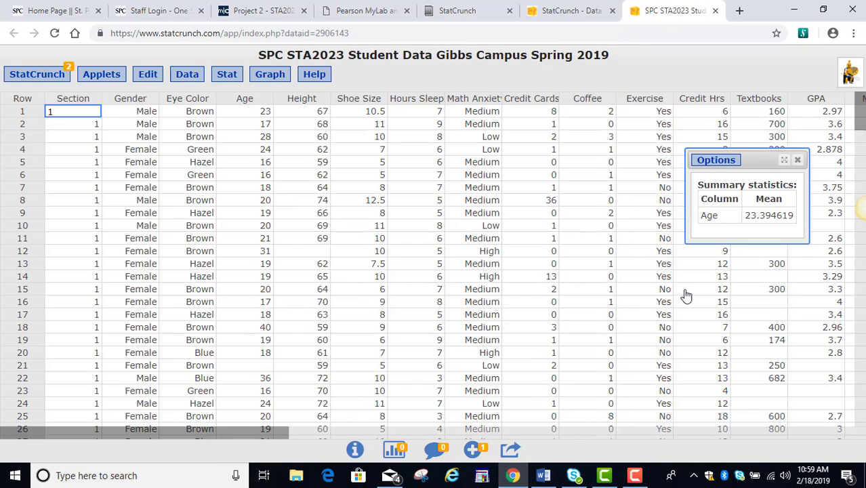
{"action": "left_click_drag", "start_coordinate": [745, 157], "coordinate": [323, 141]}
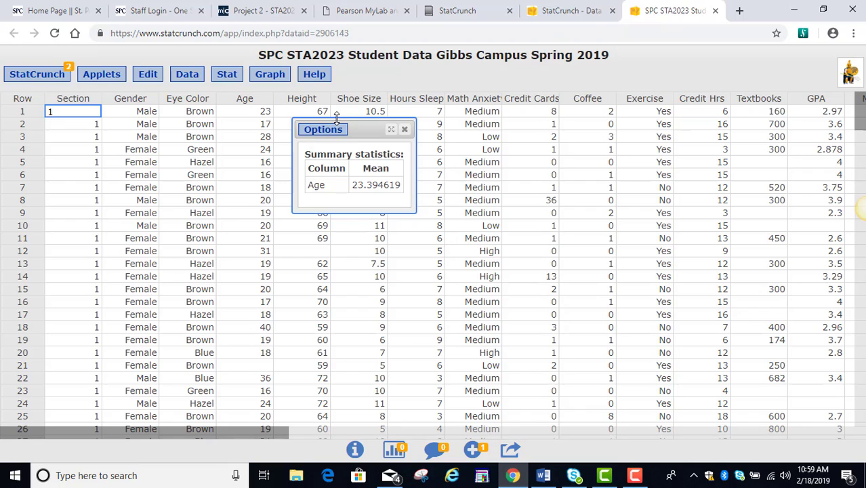
{"action": "left_click", "coordinate": [82, 476]}
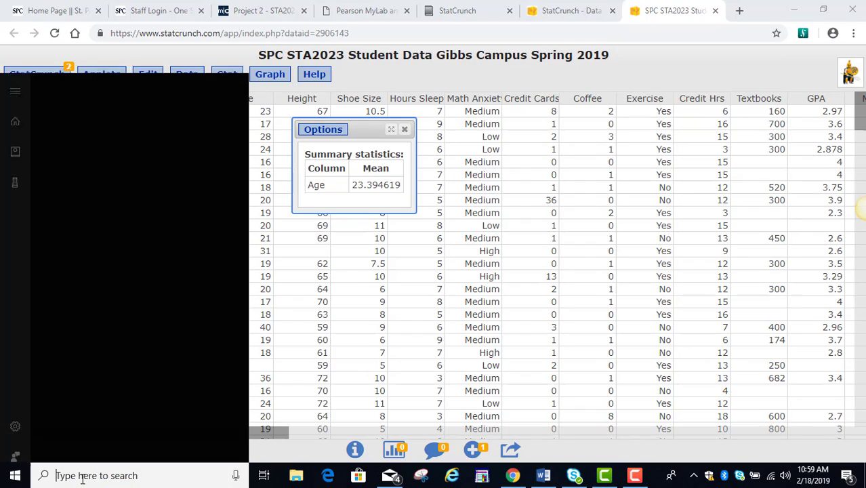
Snip the Age mean summary statistics table with Snipping Tool, then return to Word
{"action": "type", "text": "snip"}
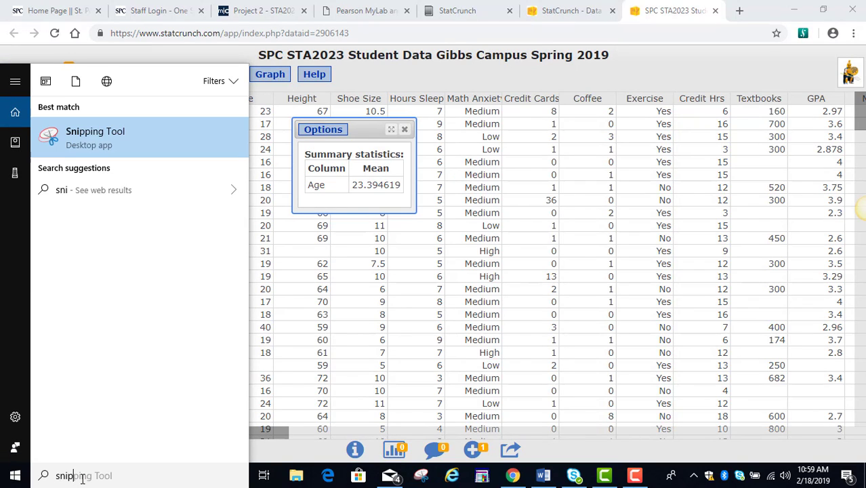
{"action": "key", "text": "Right"}
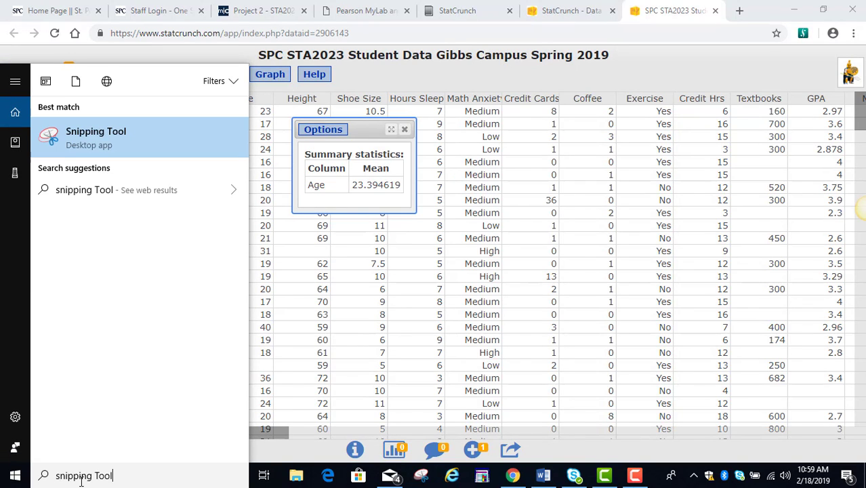
{"action": "left_click", "coordinate": [87, 135]}
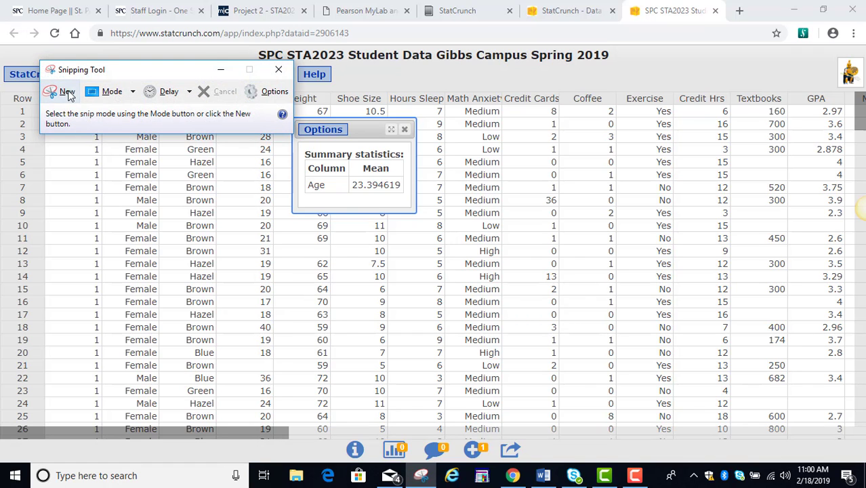
{"action": "left_click", "coordinate": [65, 91]}
{"action": "left_click_drag", "start_coordinate": [296, 142], "coordinate": [409, 200]}
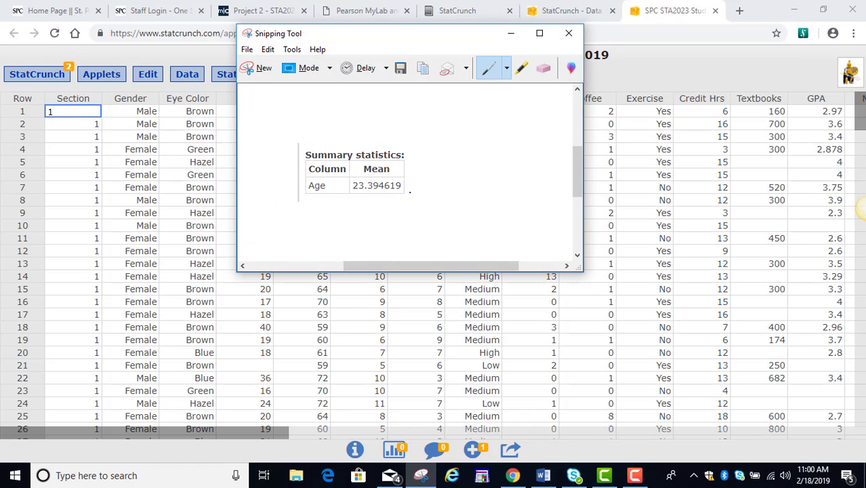
{"action": "left_click", "coordinate": [543, 476]}
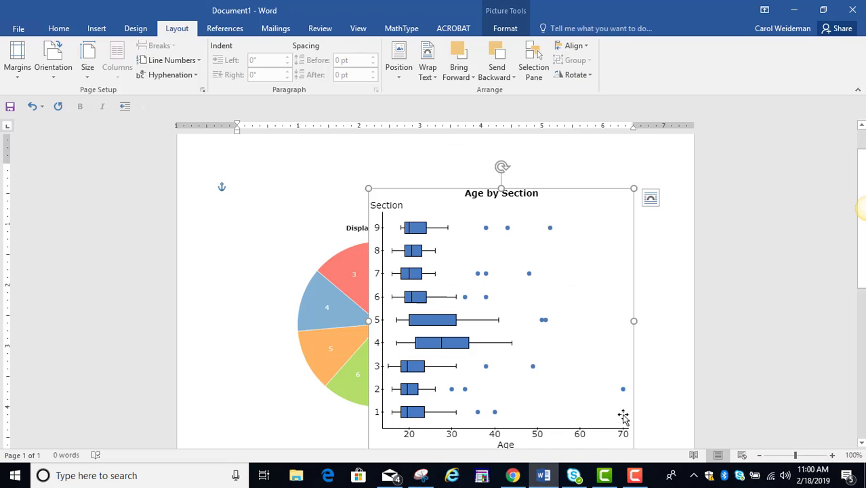
Place the Age mean table snip in the blank area of the Word page
{"action": "scroll", "coordinate": [622, 412], "scroll_direction": "down", "scroll_amount": 10}
{"action": "scroll", "coordinate": [475, 284], "scroll_direction": "up", "scroll_amount": 7}
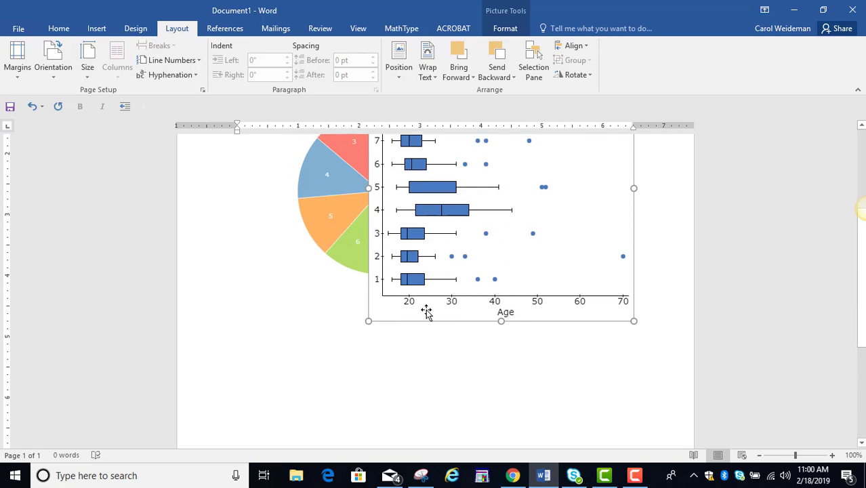
{"action": "left_click", "coordinate": [338, 364]}
{"action": "scroll", "coordinate": [339, 364], "scroll_direction": "up", "scroll_amount": 3}
{"action": "scroll", "coordinate": [338, 339], "scroll_direction": "down", "scroll_amount": 6}
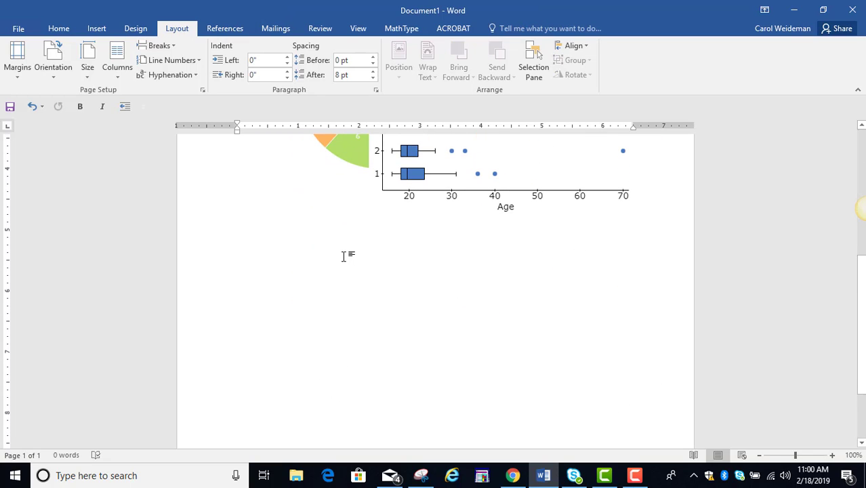
{"action": "scroll", "coordinate": [343, 256], "scroll_direction": "up", "scroll_amount": 5}
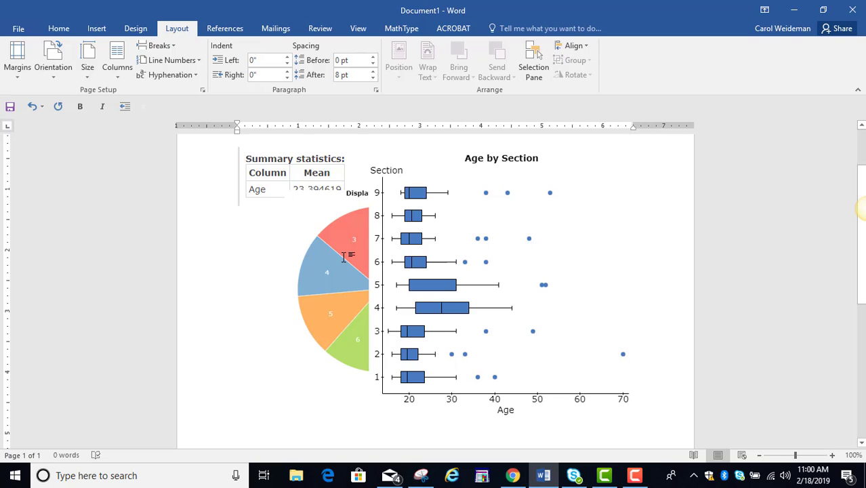
Set the table picture's wrapping to In front of text and move it below the pie chart
{"action": "left_click", "coordinate": [286, 162]}
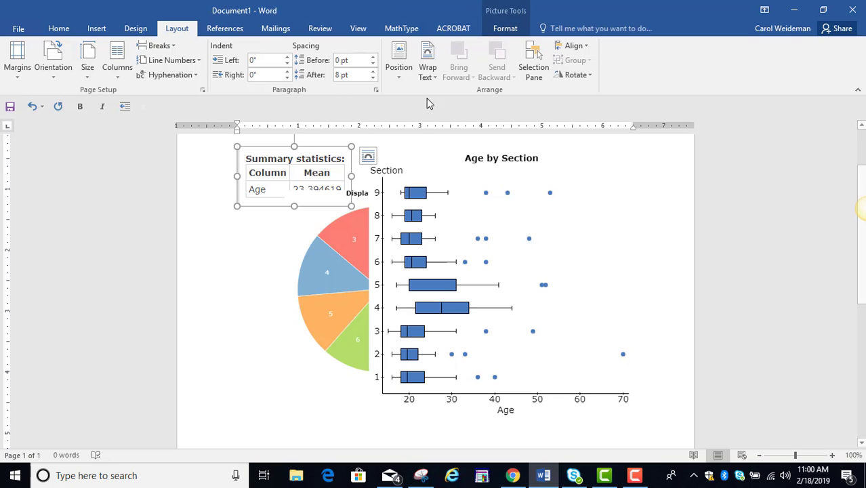
{"action": "left_click", "coordinate": [407, 80]}
{"action": "left_click", "coordinate": [423, 259]}
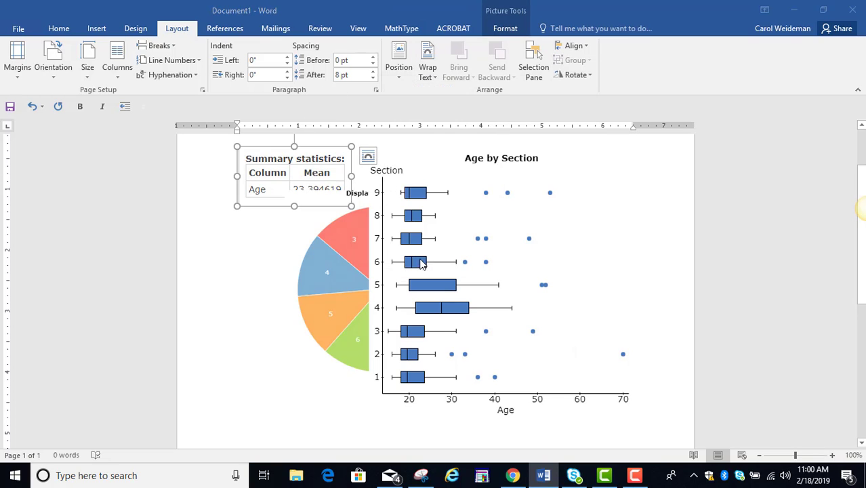
{"action": "left_click", "coordinate": [349, 107]}
{"action": "left_click", "coordinate": [370, 202]}
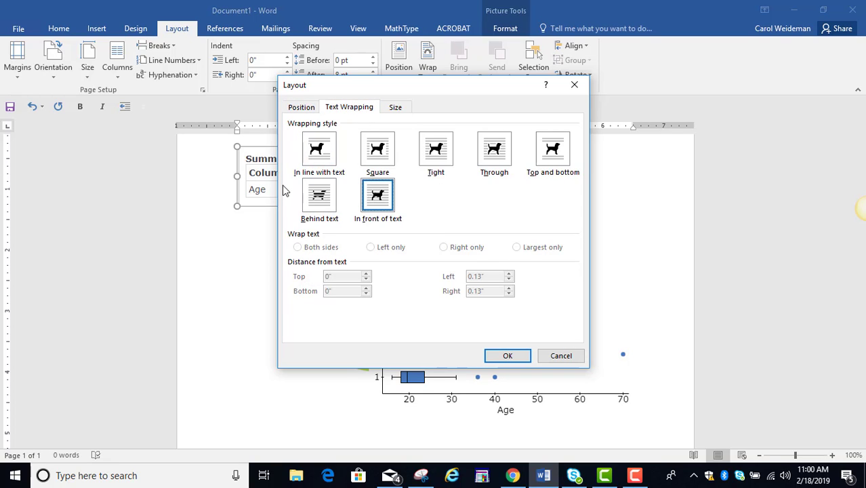
{"action": "left_click", "coordinate": [508, 356]}
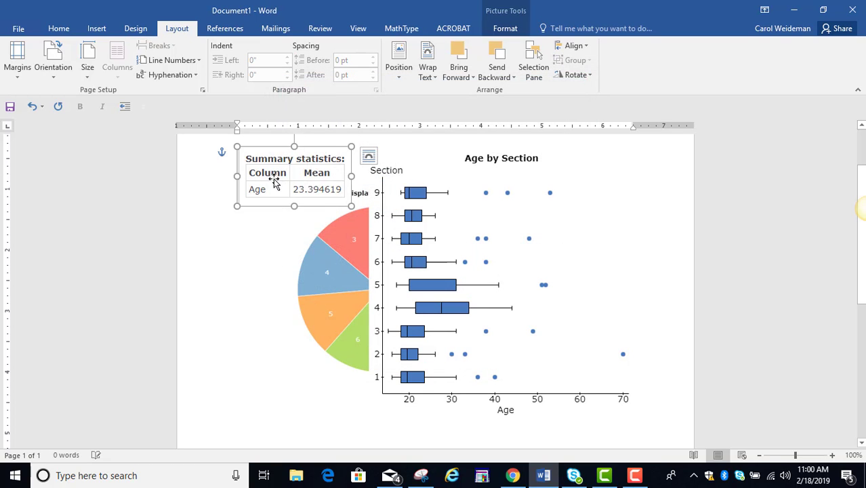
{"action": "left_click_drag", "start_coordinate": [331, 184], "coordinate": [297, 401]}
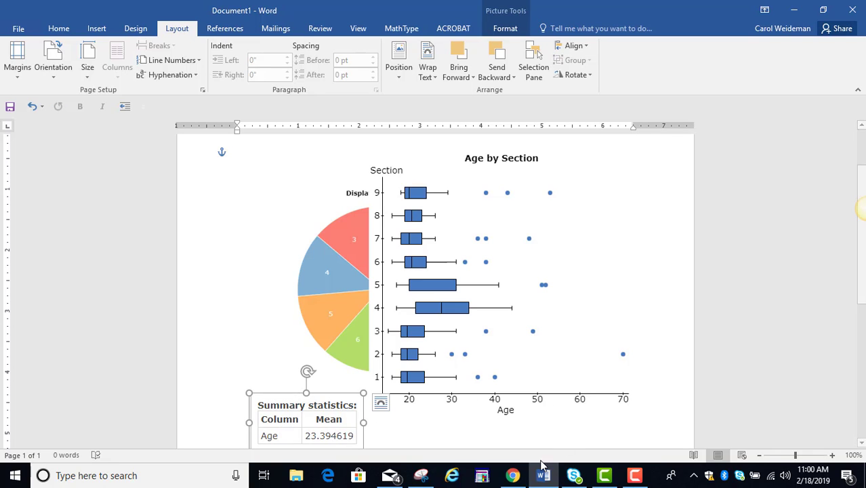
{"action": "left_click", "coordinate": [513, 475]}
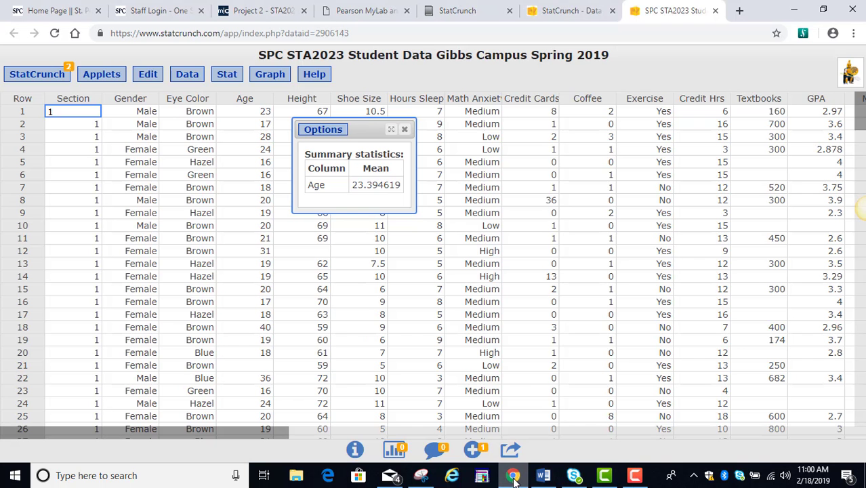
{"action": "left_click", "coordinate": [323, 130]}
{"action": "left_click", "coordinate": [314, 175]}
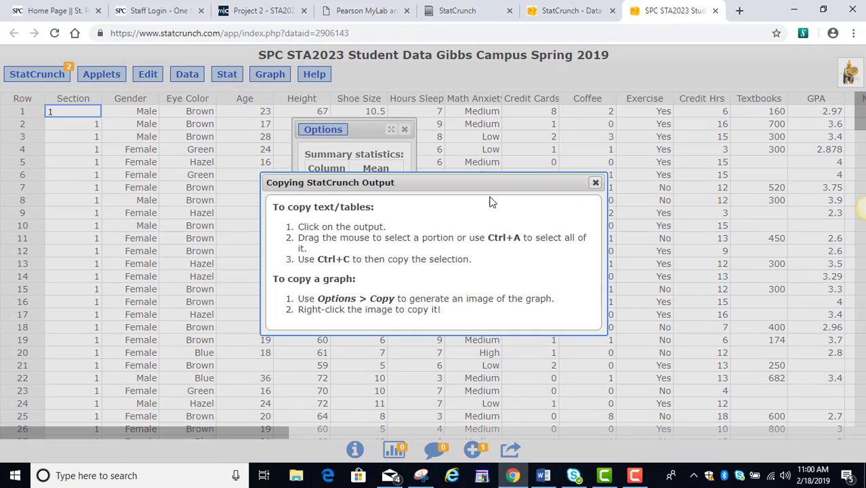
{"action": "left_click", "coordinate": [595, 183]}
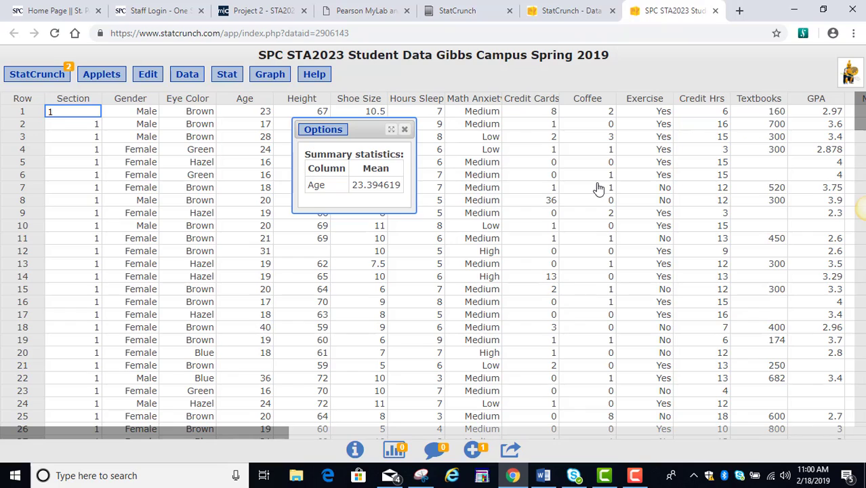